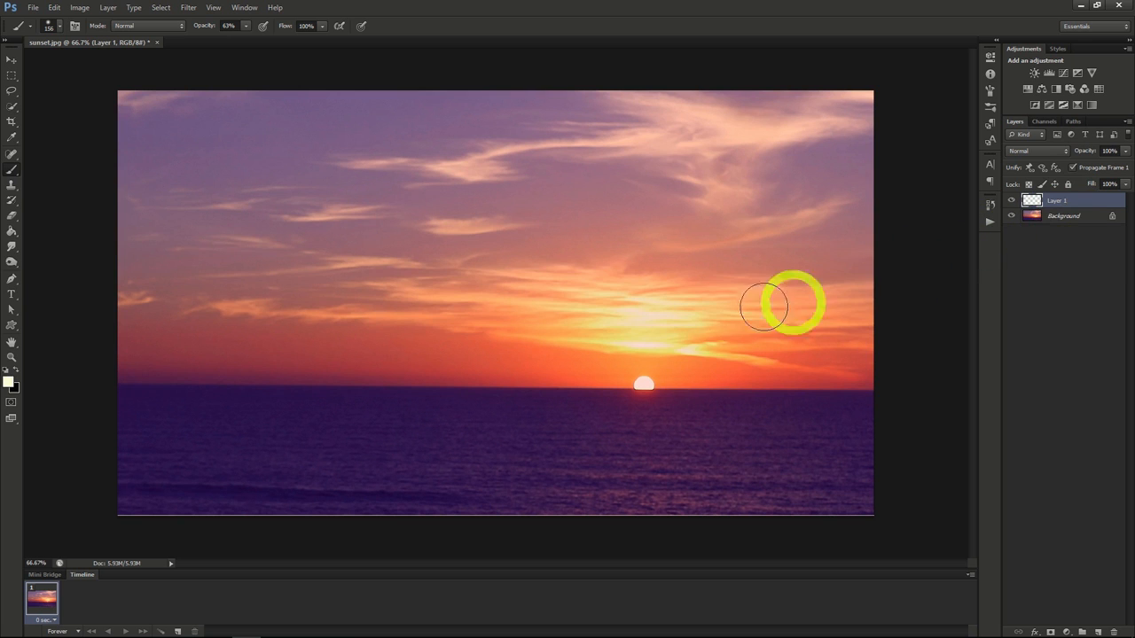
Set the soft brush size to 300 px and paint one cream dab on the horizon beside the sun on Layer 1
{"action": "left_click", "coordinate": [60, 28]}
{"action": "left_click_drag", "start_coordinate": [92, 63], "coordinate": [109, 68]}
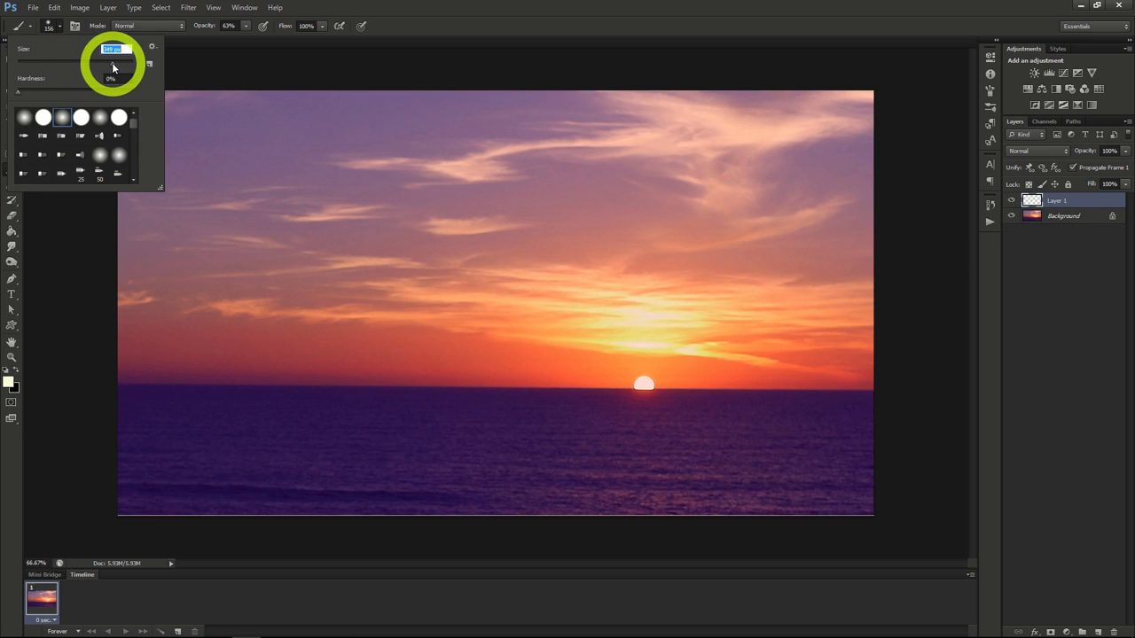
{"action": "left_click", "coordinate": [55, 28]}
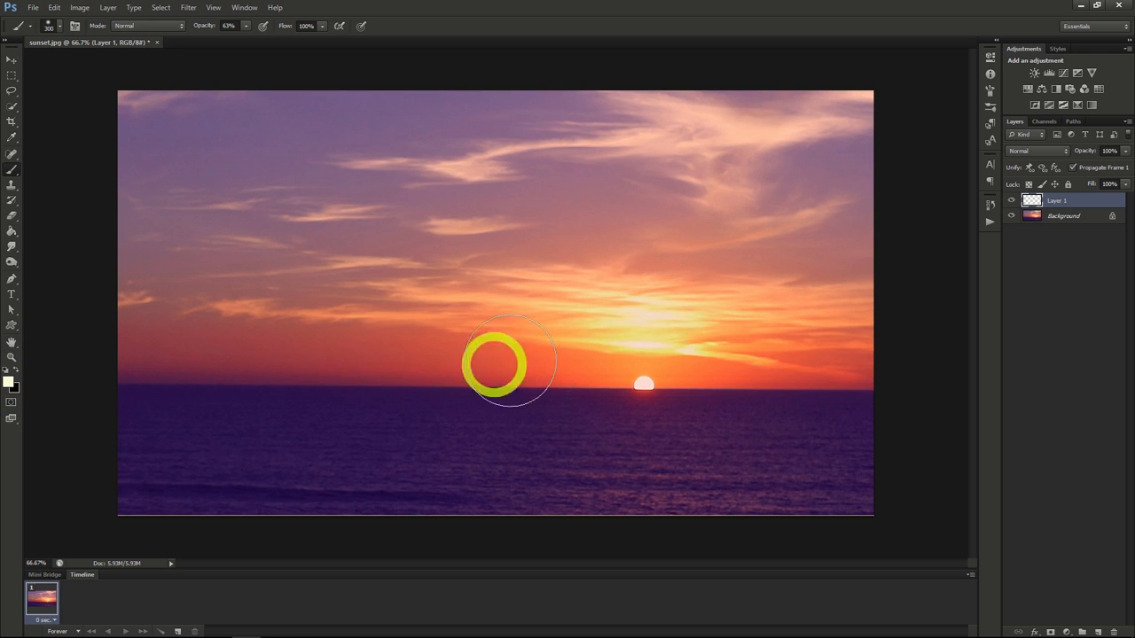
{"action": "left_click", "coordinate": [526, 359]}
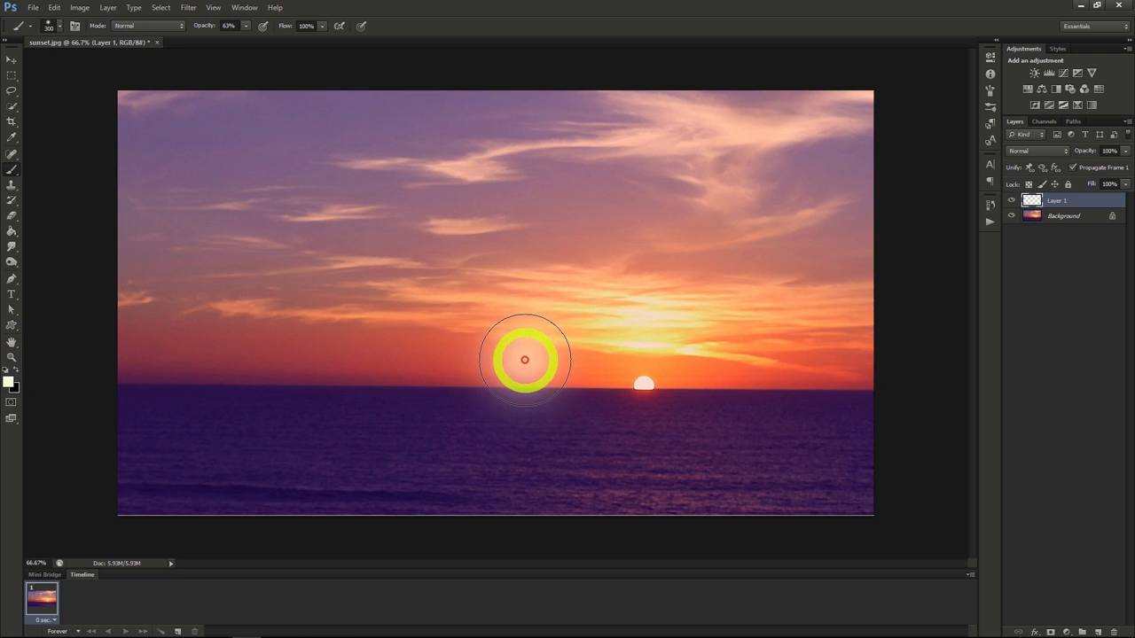
Add noise to the painted glow with an amount of 3.5%, Uniform distribution and Monochromatic enabled
{"action": "scroll", "coordinate": [572, 399], "scroll_direction": "up", "scroll_amount": 4}
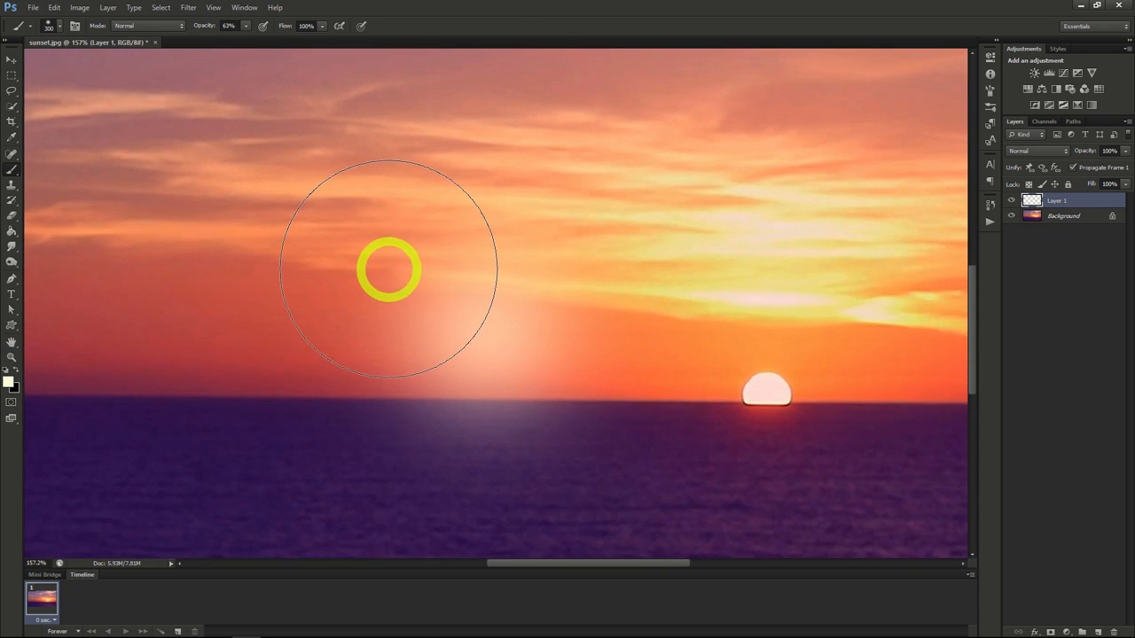
{"action": "left_click", "coordinate": [189, 8]}
{"action": "mouse_move", "coordinate": [215, 172]}
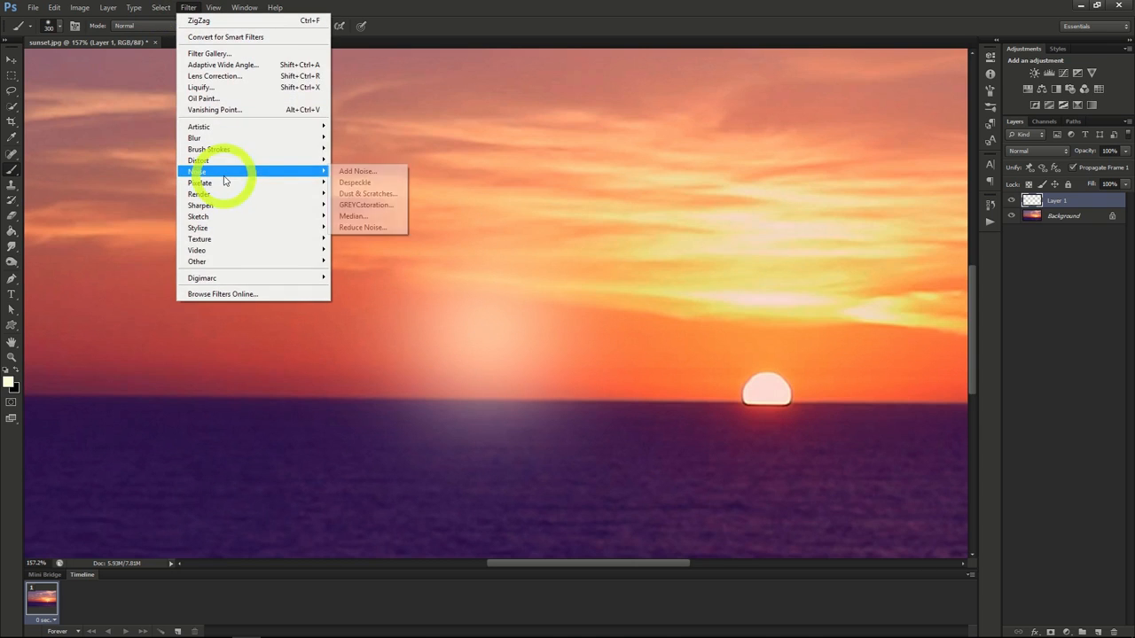
{"action": "left_click", "coordinate": [374, 177]}
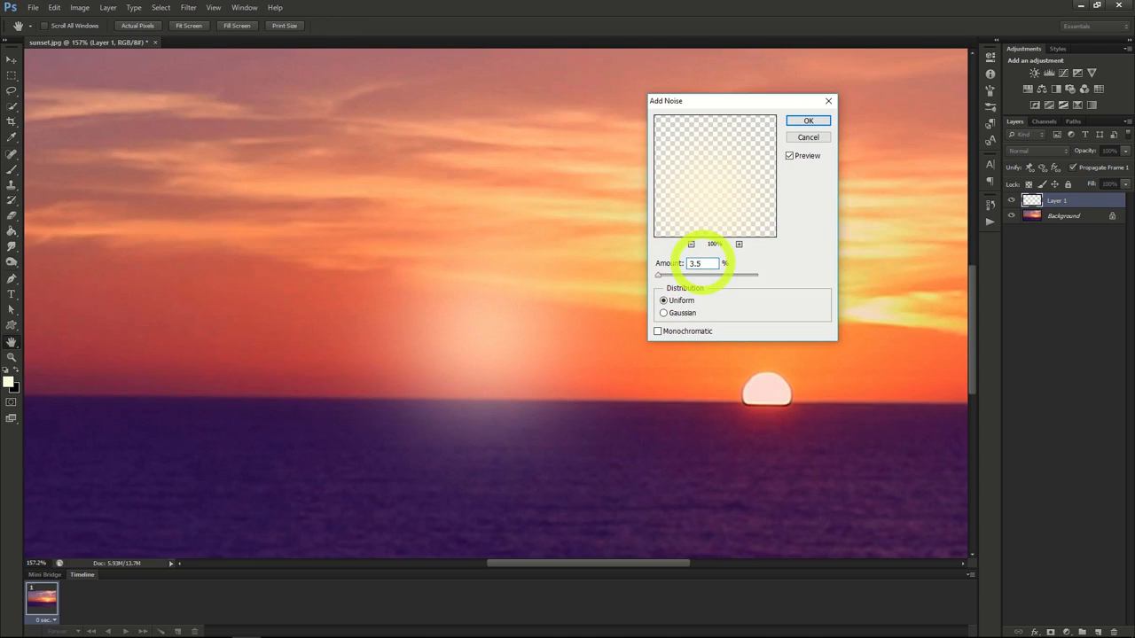
{"action": "left_click", "coordinate": [657, 332]}
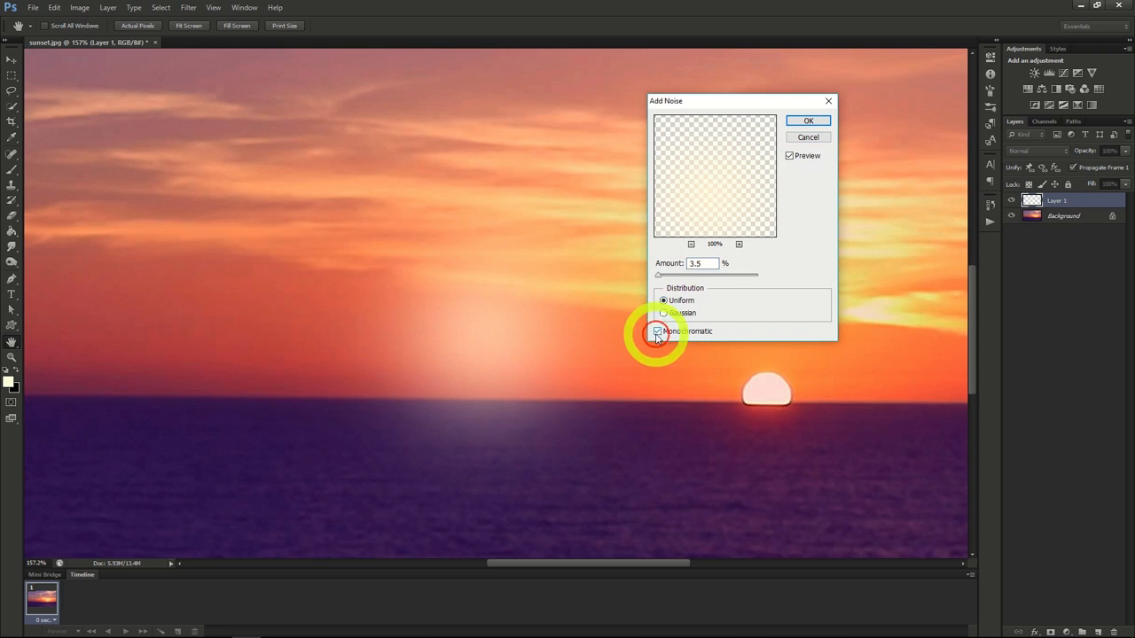
{"action": "left_click", "coordinate": [804, 121]}
{"action": "key", "text": "b"}
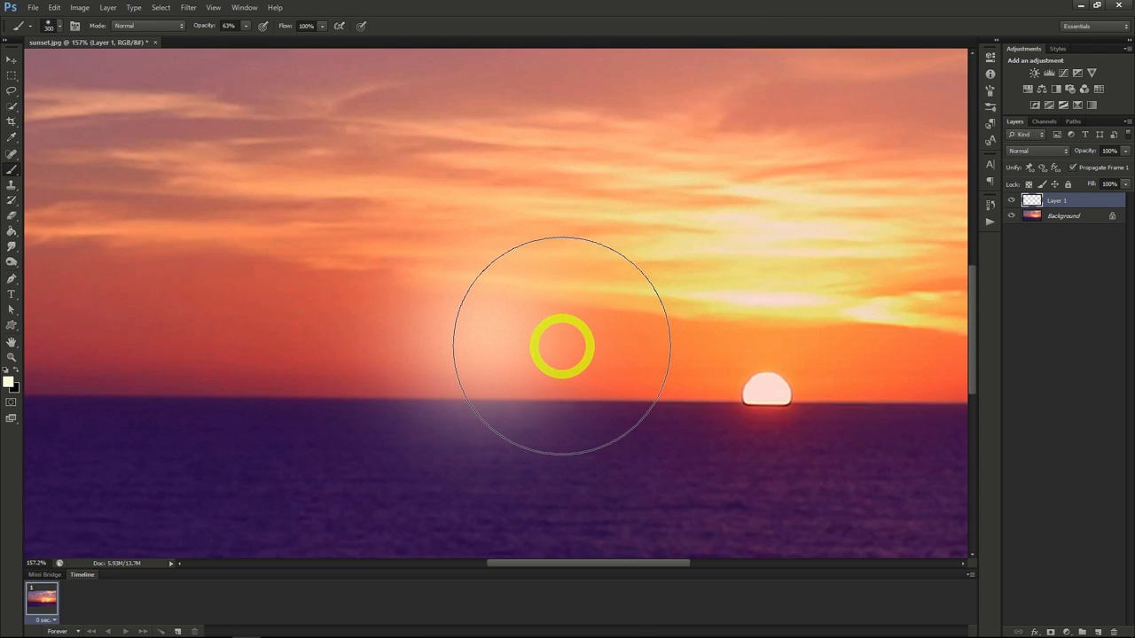
Duplicate Layer 1 and name the copy "White"
{"action": "right_click", "coordinate": [1064, 200]}
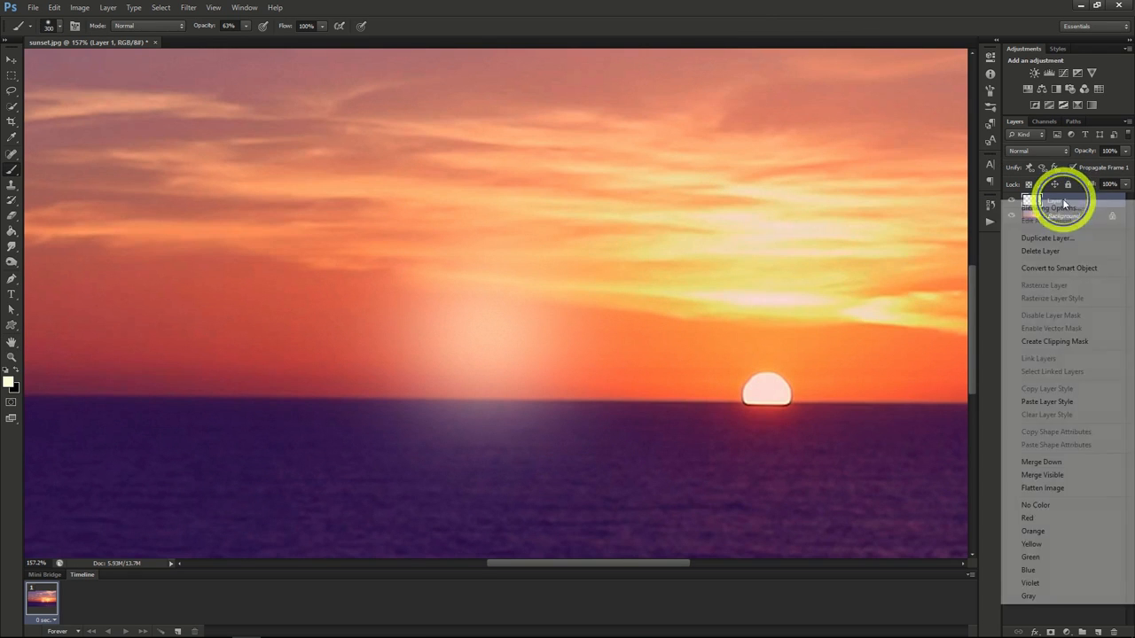
{"action": "left_click", "coordinate": [1047, 240]}
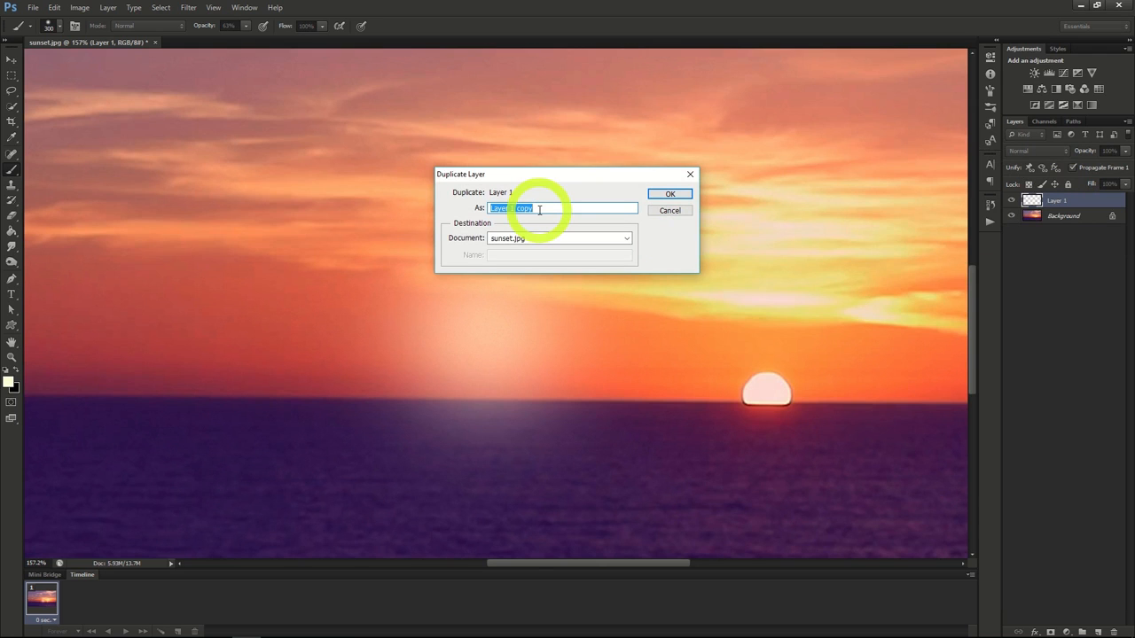
{"action": "type", "text": "White"}
{"action": "key", "text": "Return"}
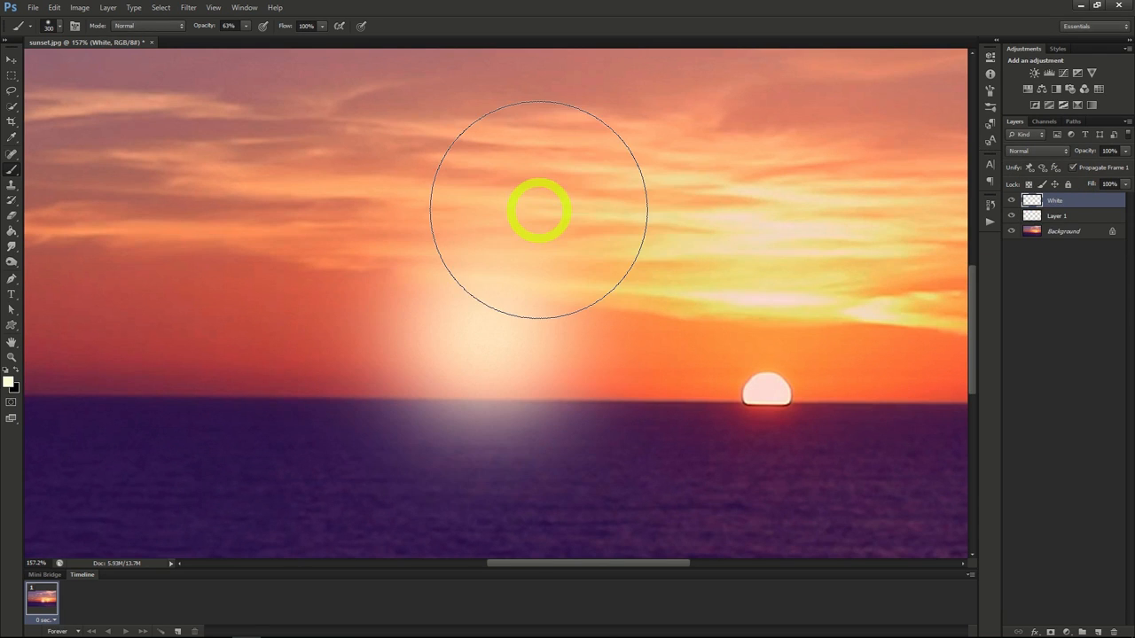
Rename the original glow layer, Layer 1, as "Orange"
{"action": "left_click", "coordinate": [1056, 217]}
{"action": "right_click", "coordinate": [1056, 217]}
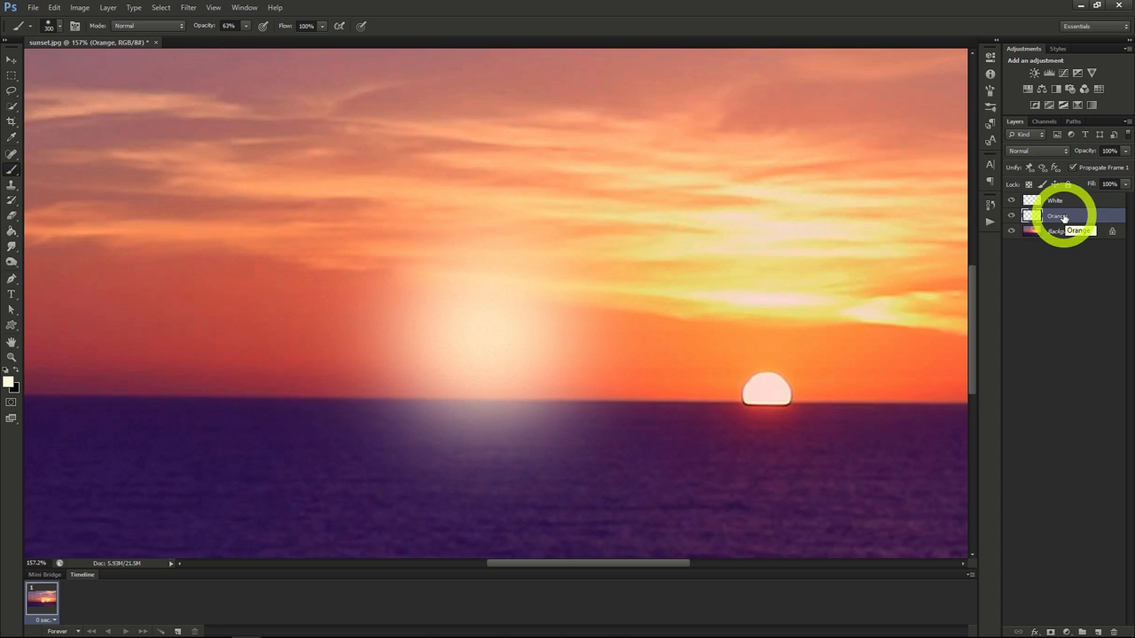
{"action": "left_click", "coordinate": [1065, 218]}
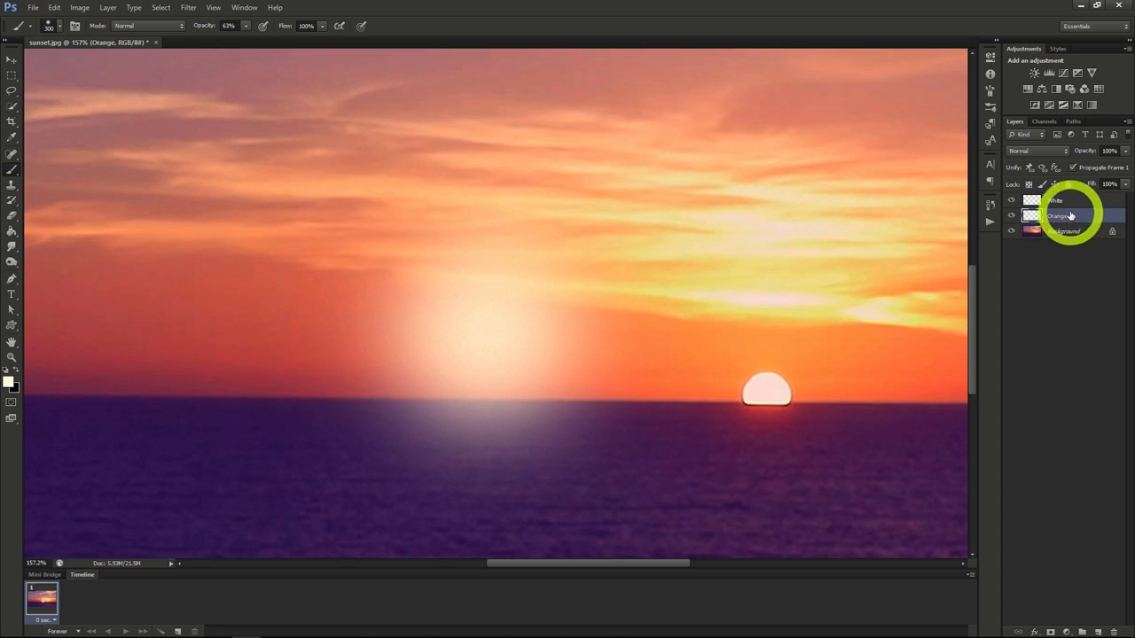
Hide the White layer and colorize the Orange layer with Hue 45, Saturation 97 and Lightness -21
{"action": "left_click", "coordinate": [1011, 201]}
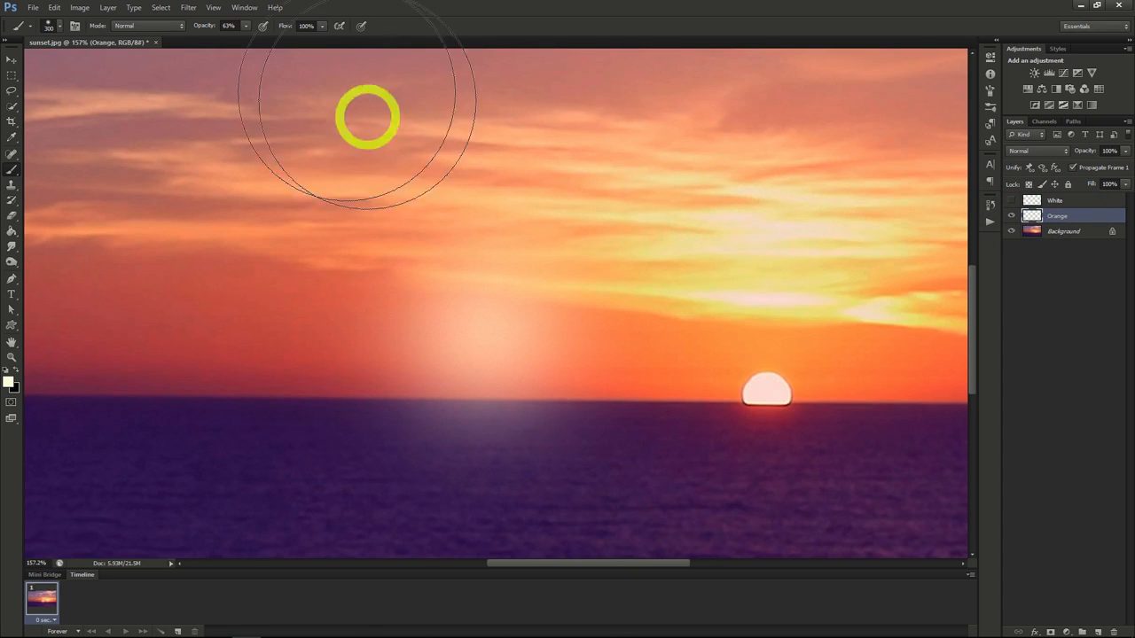
{"action": "left_click", "coordinate": [82, 8]}
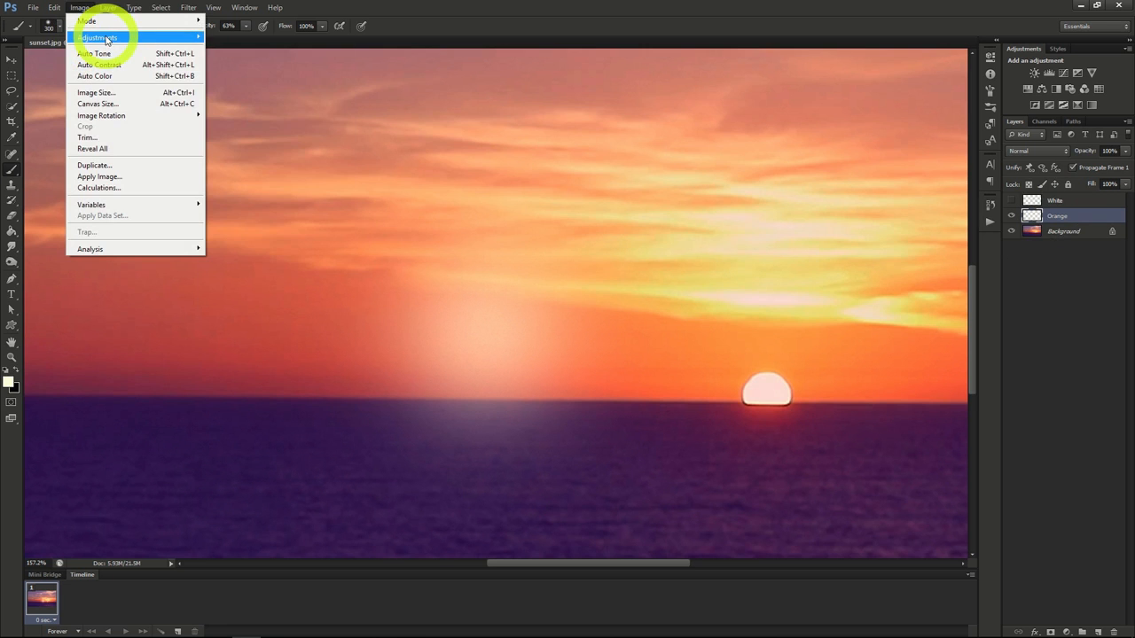
{"action": "mouse_move", "coordinate": [104, 38]}
{"action": "left_click", "coordinate": [239, 99]}
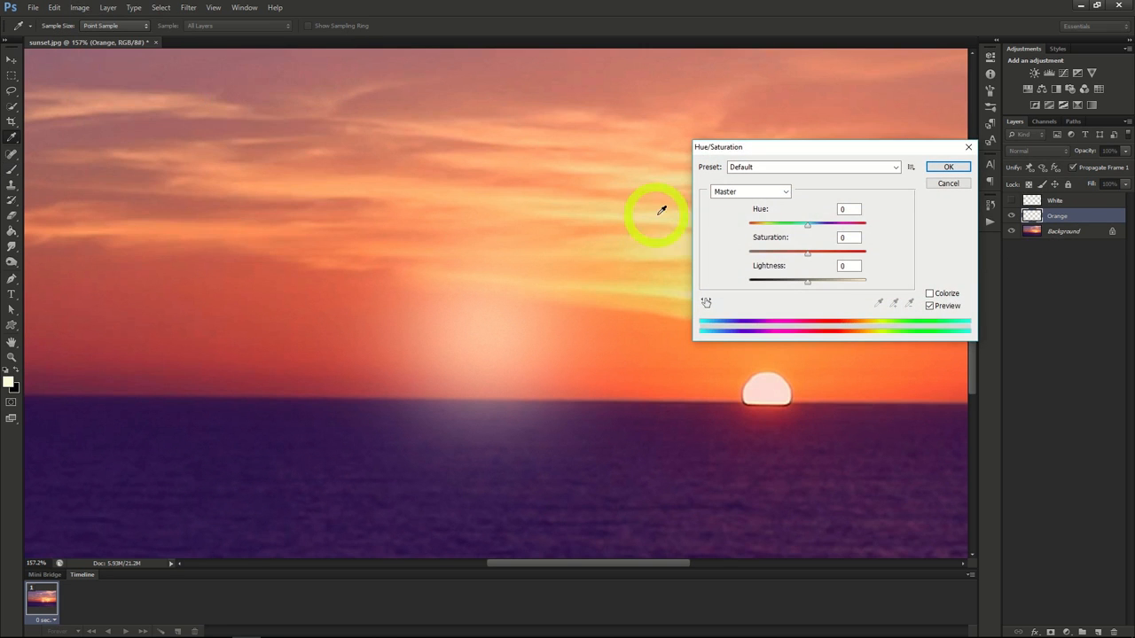
{"action": "left_click", "coordinate": [929, 293]}
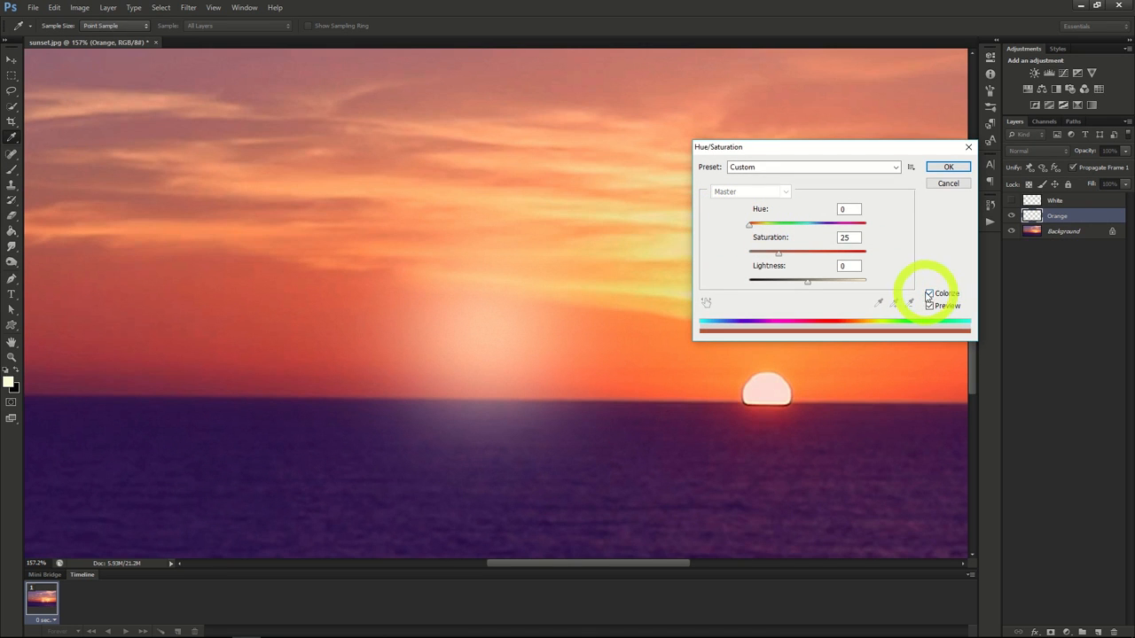
{"action": "left_click_drag", "start_coordinate": [750, 225], "coordinate": [862, 256]}
{"action": "left_click_drag", "start_coordinate": [807, 282], "coordinate": [795, 286]}
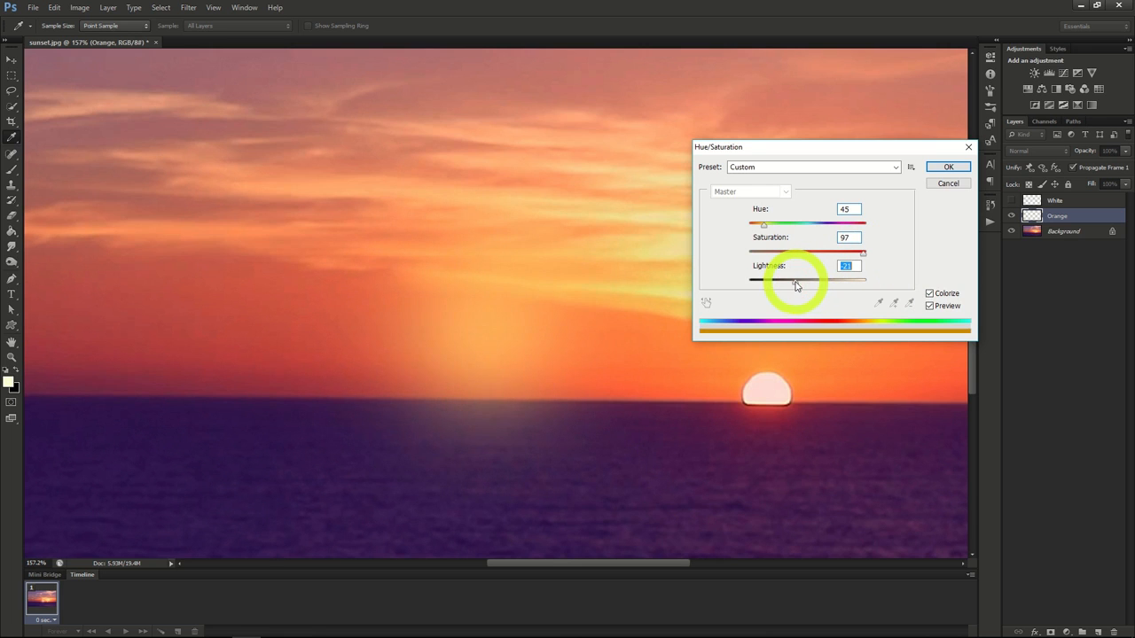
{"action": "left_click", "coordinate": [947, 167]}
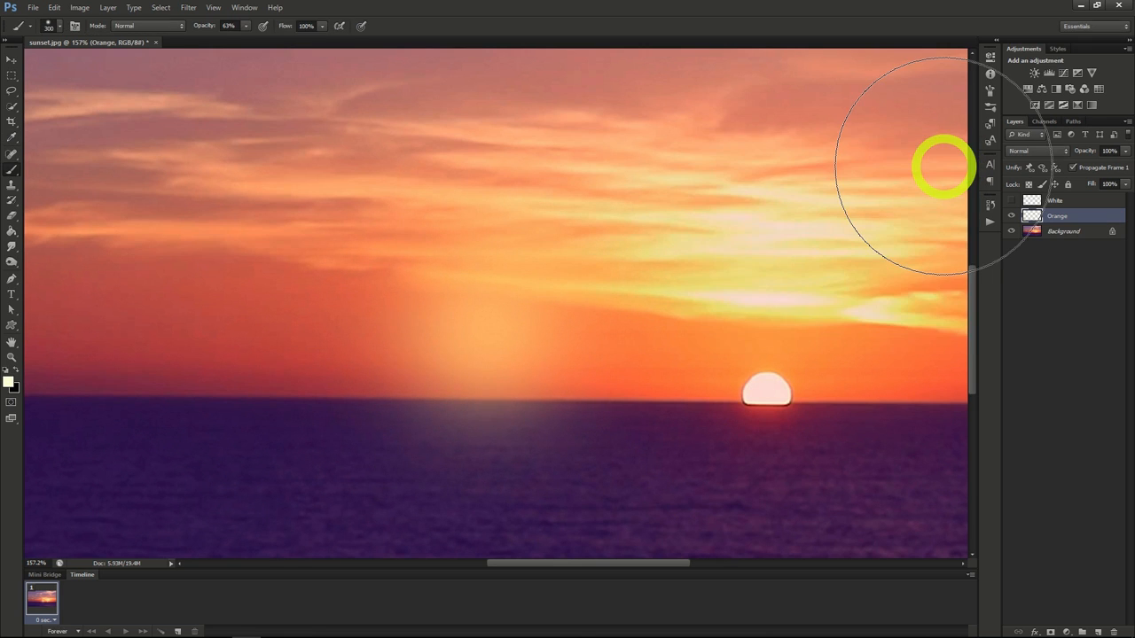
Set the Orange layer's blend mode to Screen, and show the White layer with Linear Dodge (Add) blending
{"action": "left_click", "coordinate": [1029, 151]}
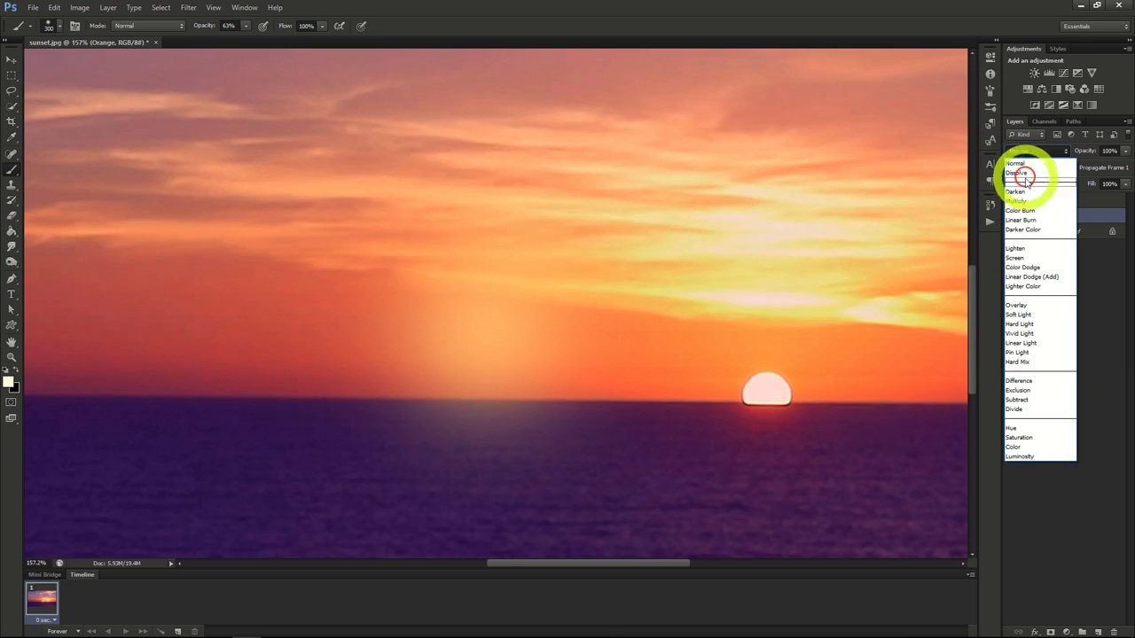
{"action": "left_click", "coordinate": [1021, 257]}
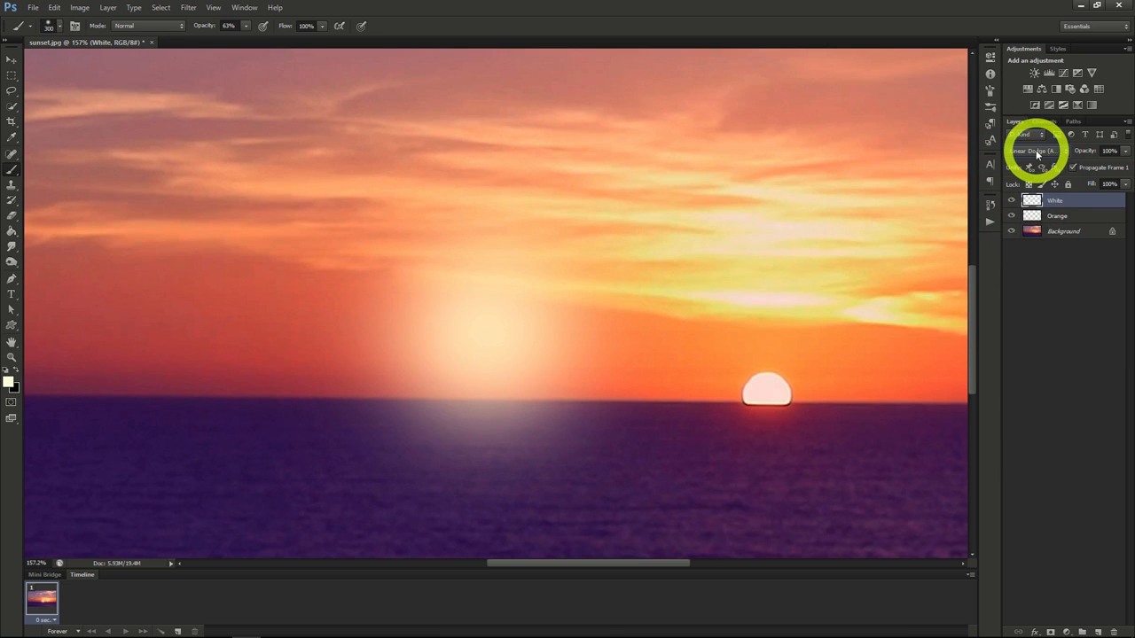
{"action": "left_click", "coordinate": [1038, 154]}
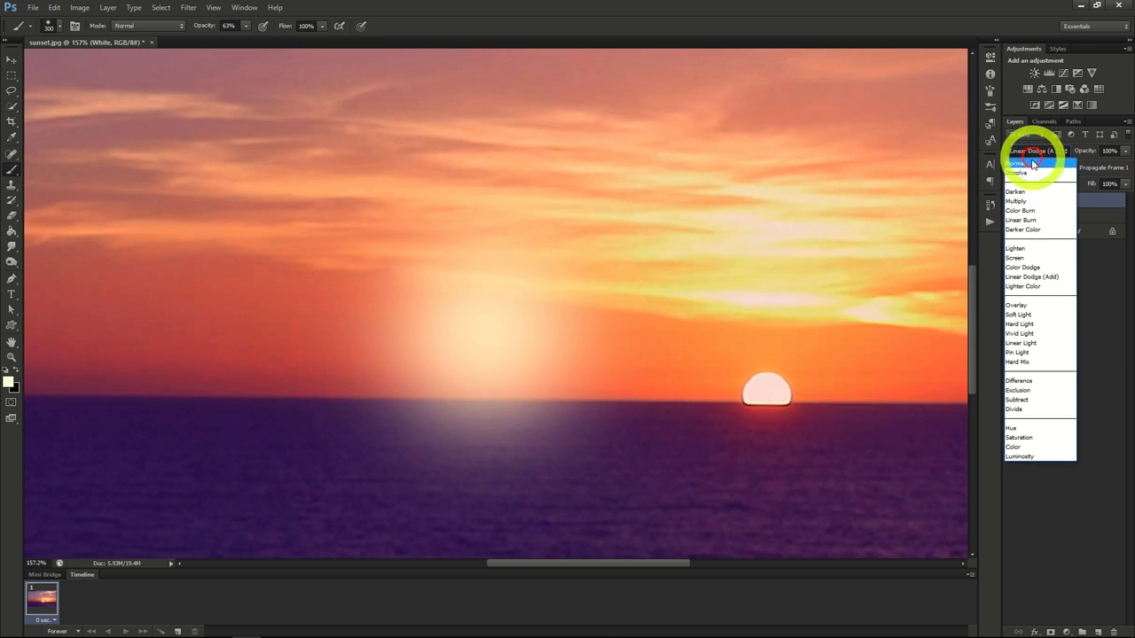
{"action": "left_click", "coordinate": [1029, 278]}
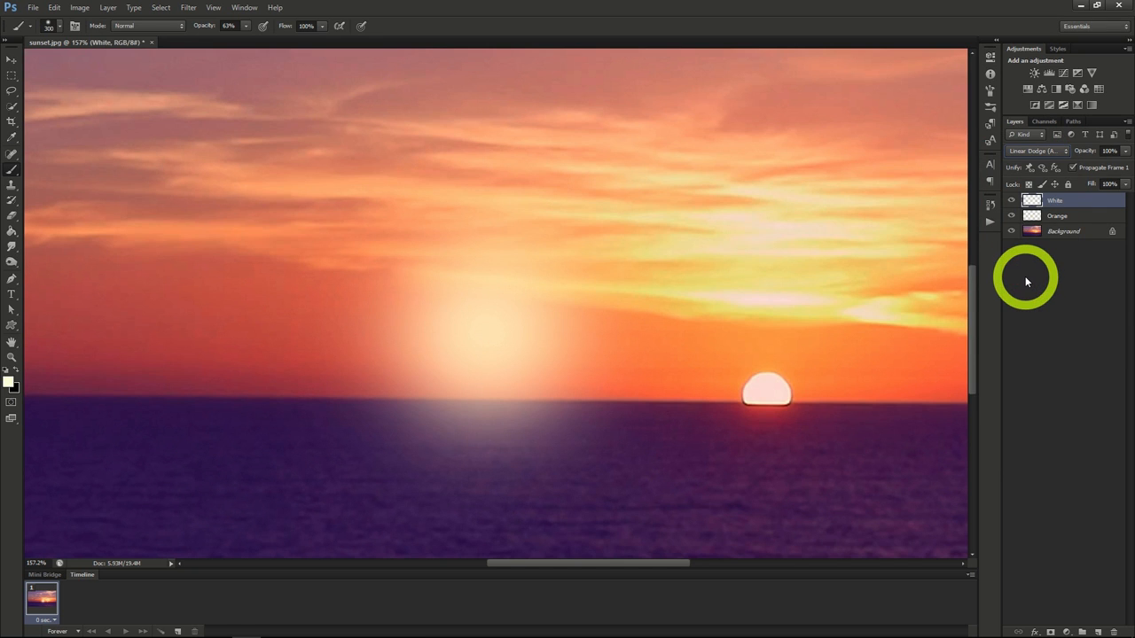
Scale the Orange layer's glow up slightly and recentre it on the white glow
{"action": "left_click", "coordinate": [1066, 218]}
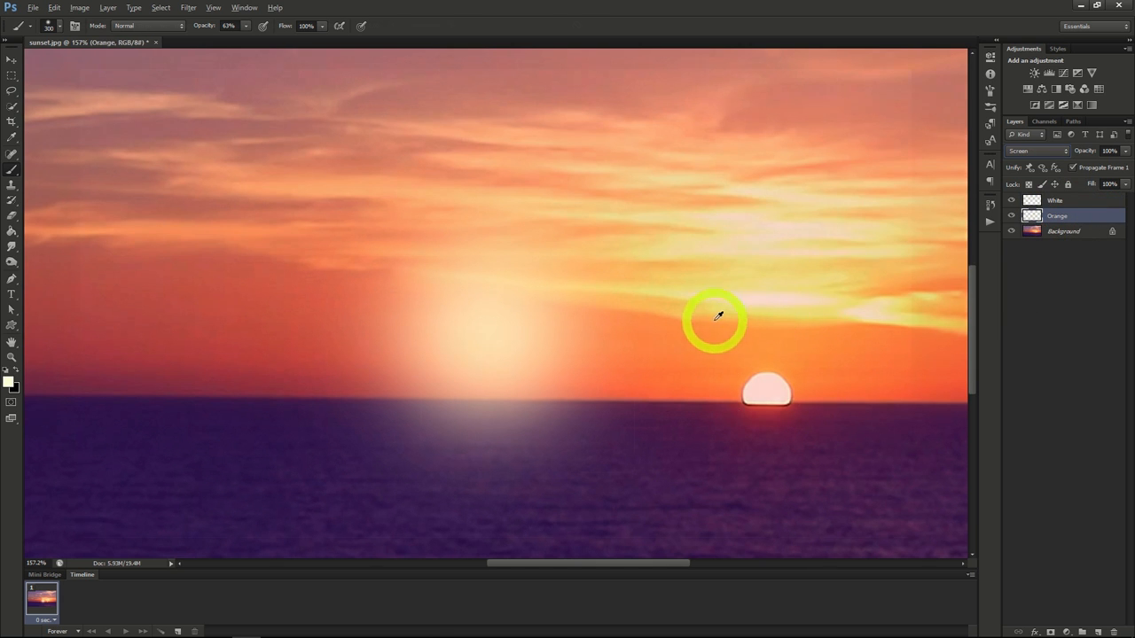
{"action": "key", "text": "ctrl+0"}
{"action": "key", "text": "ctrl+t"}
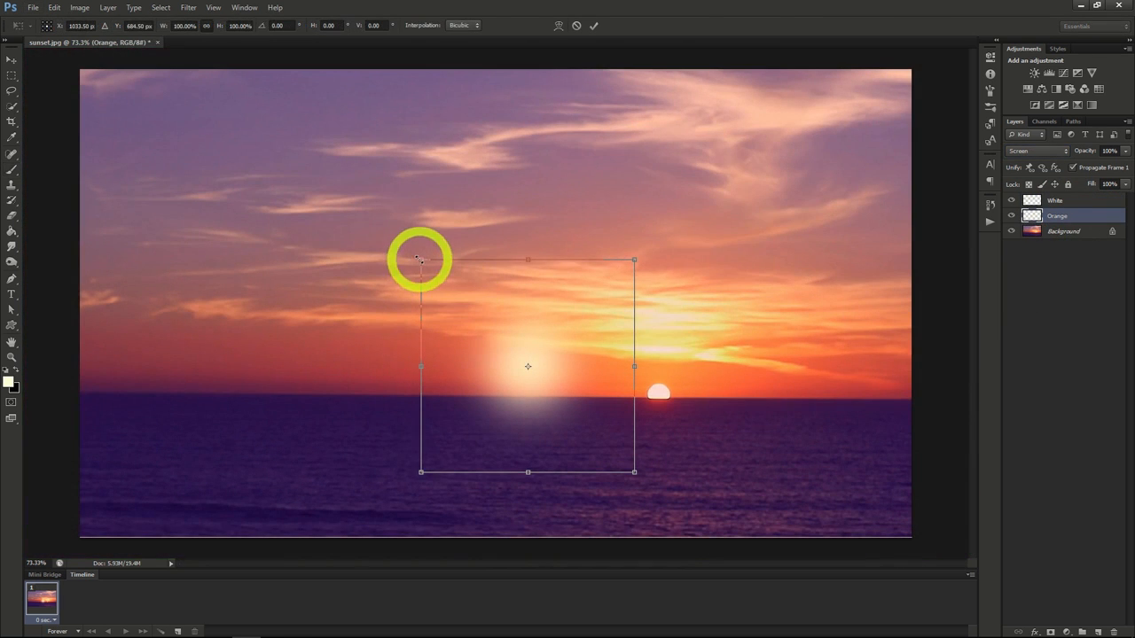
{"action": "left_click_drag", "start_coordinate": [420, 258], "coordinate": [383, 235]}
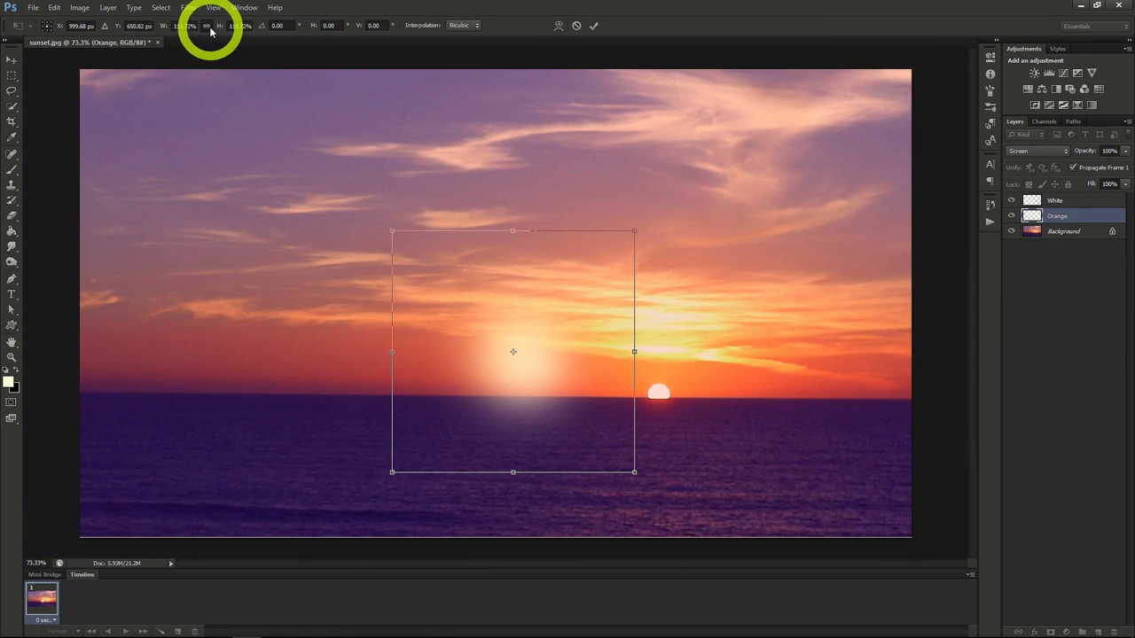
{"action": "left_click", "coordinate": [10, 60]}
{"action": "left_click", "coordinate": [504, 248]}
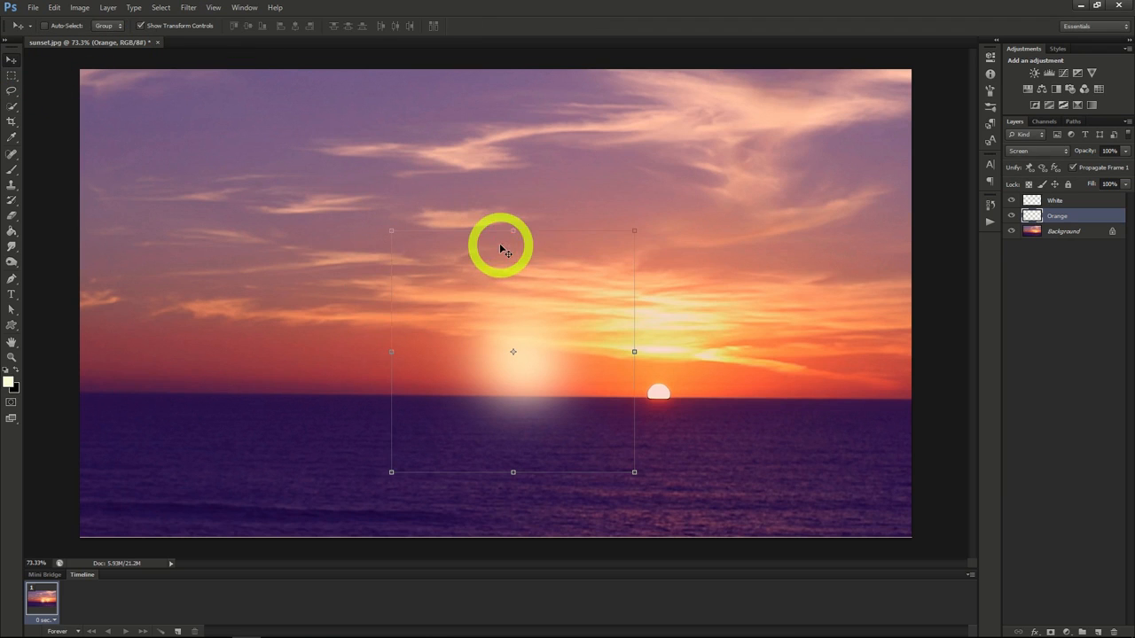
{"action": "left_click_drag", "start_coordinate": [549, 290], "coordinate": [570, 305]}
Move the White and Orange layers together so that both glows are centred on the setting sun
{"action": "left_click", "coordinate": [1067, 202]}
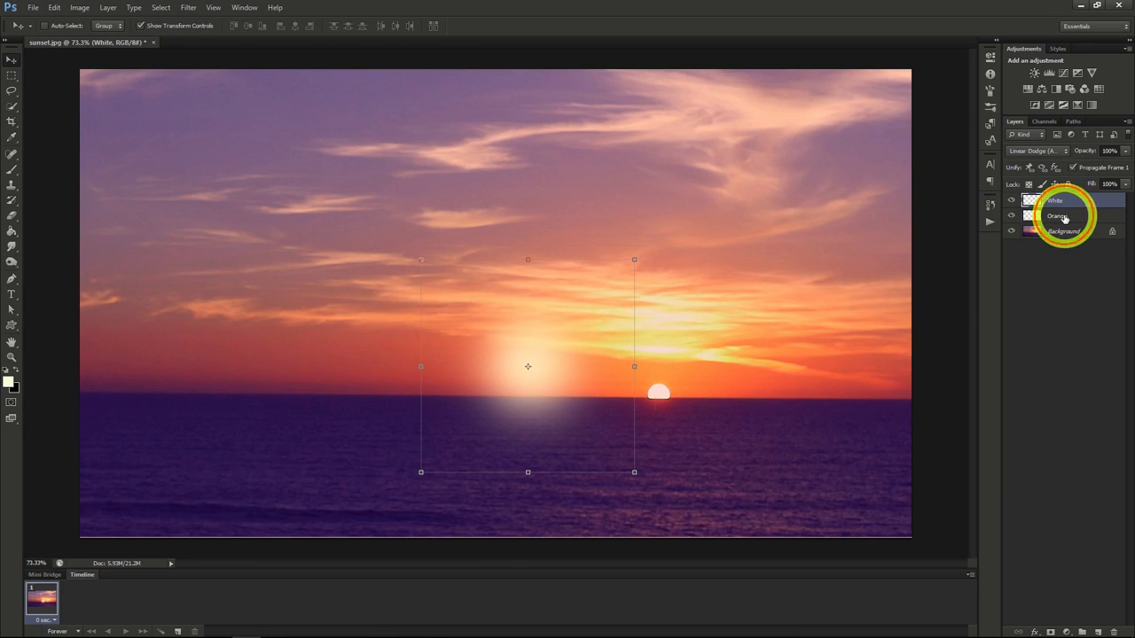
{"action": "left_click", "coordinate": [1064, 217], "text": "shift"}
{"action": "left_click_drag", "start_coordinate": [593, 364], "coordinate": [687, 386]}
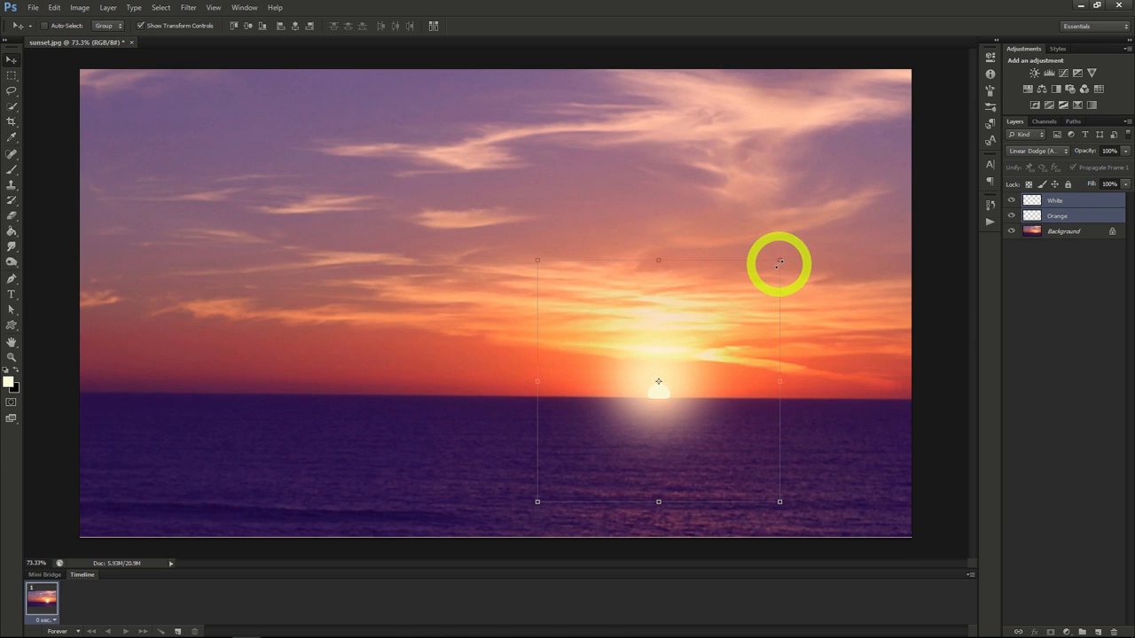
{"action": "mouse_move", "coordinate": [684, 340]}
{"action": "left_mouse_down"}
{"action": "mouse_move", "coordinate": [687, 355]}
{"action": "mouse_move", "coordinate": [688, 345]}
{"action": "left_mouse_up"}
Select the White and Orange layers and enlarge both glows by about a quarter, keeping them centred on the sun
{"action": "left_click", "coordinate": [1046, 201]}
{"action": "left_click", "coordinate": [1046, 197]}
{"action": "left_click", "coordinate": [1046, 202]}
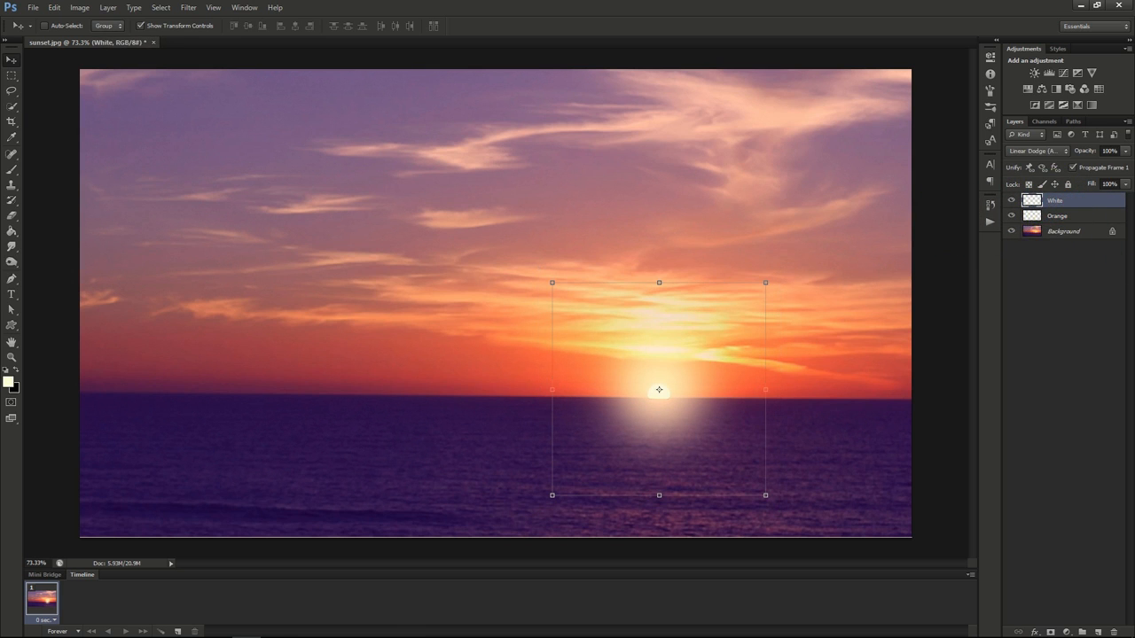
{"action": "left_click", "coordinate": [1055, 216], "text": "shift"}
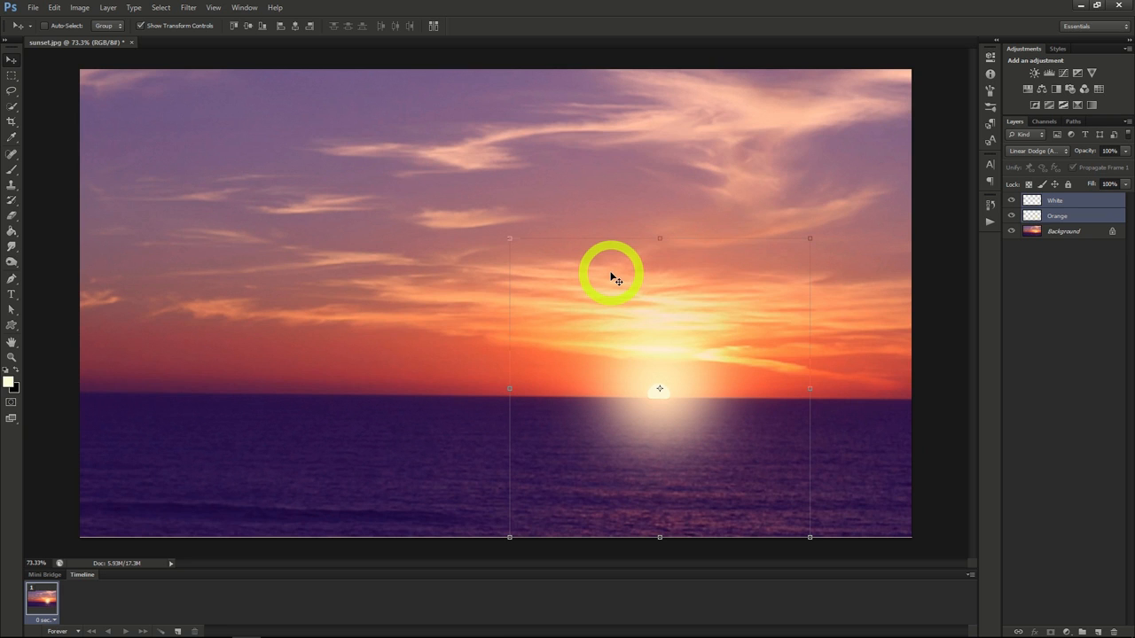
Check the blend modes of both glow layers and reduce the Orange layer's opacity to 50%
{"action": "left_click", "coordinate": [1059, 215]}
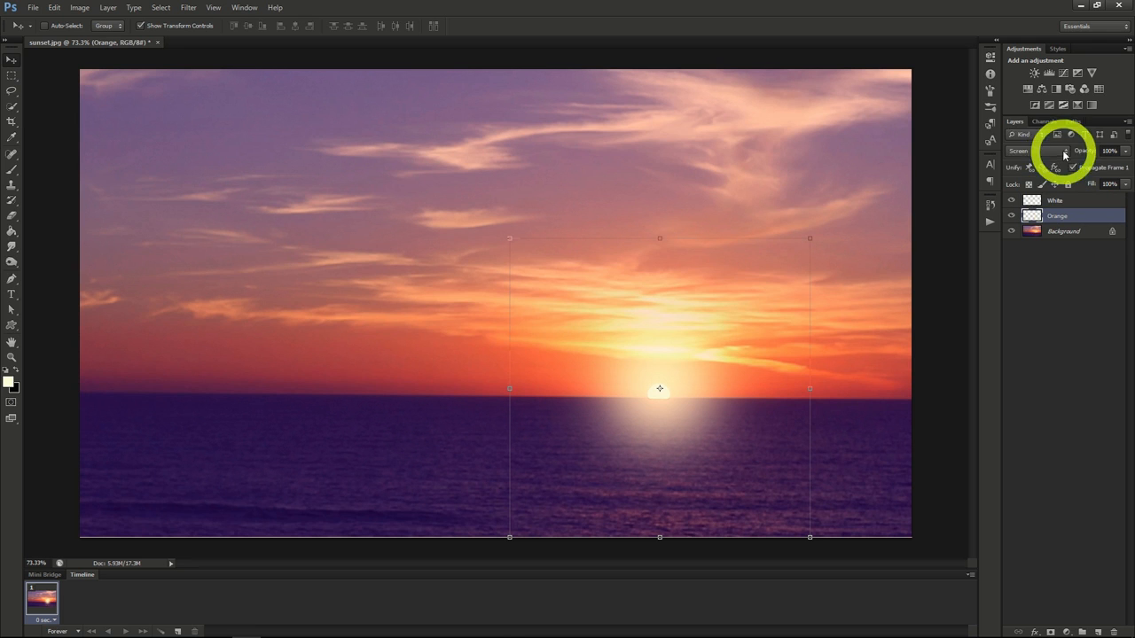
{"action": "left_click", "coordinate": [1070, 204]}
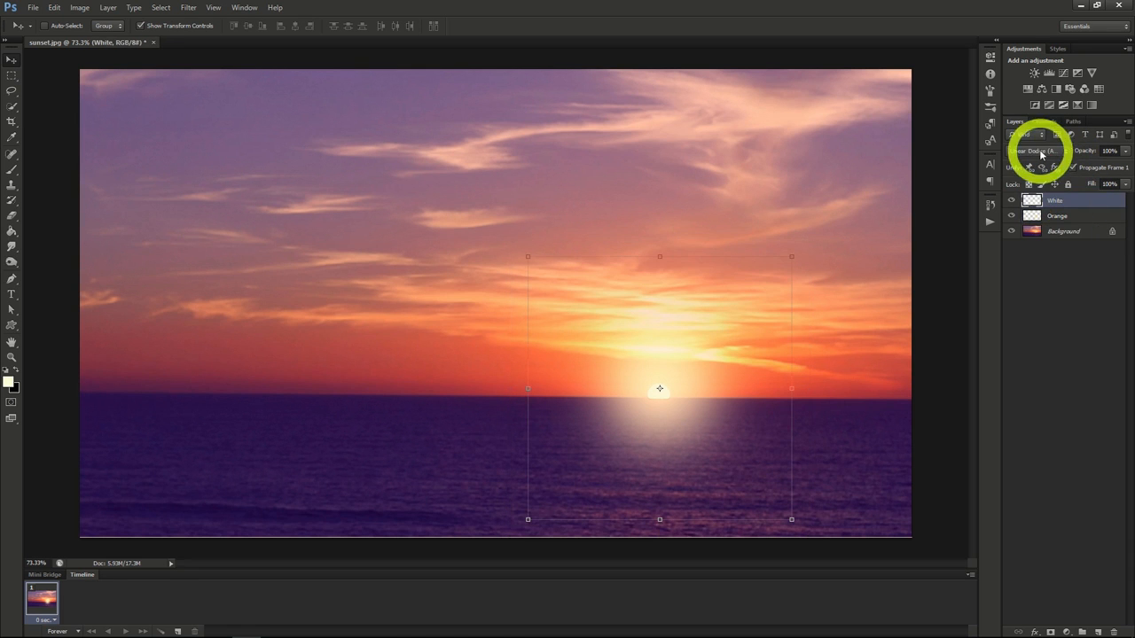
{"action": "left_click", "coordinate": [1073, 216]}
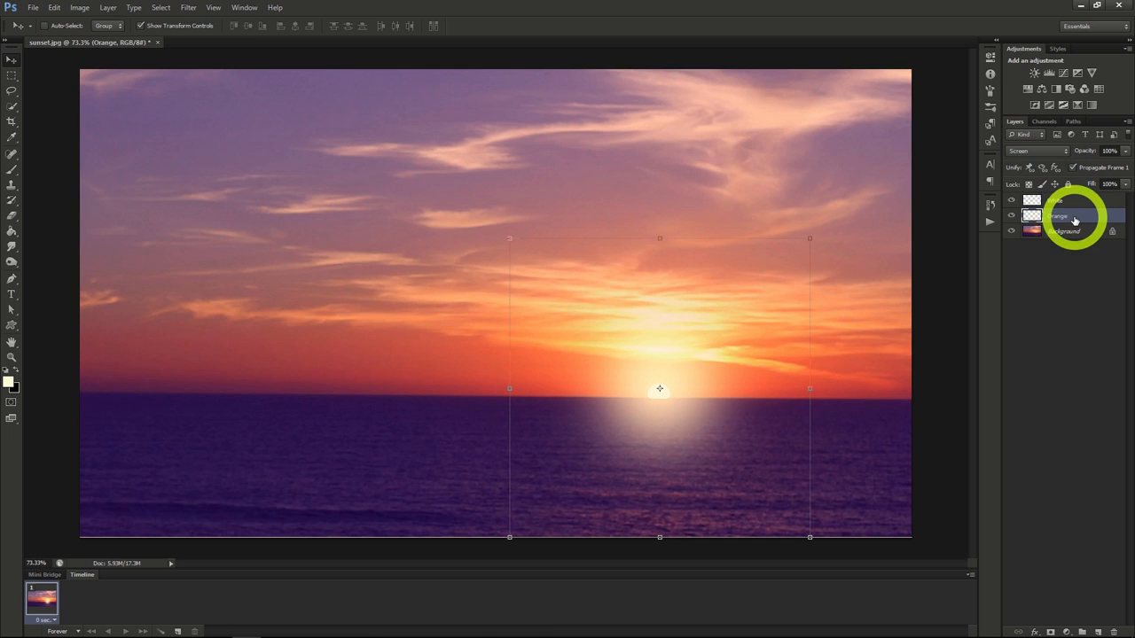
{"action": "left_click_drag", "start_coordinate": [1107, 151], "coordinate": [1096, 167]}
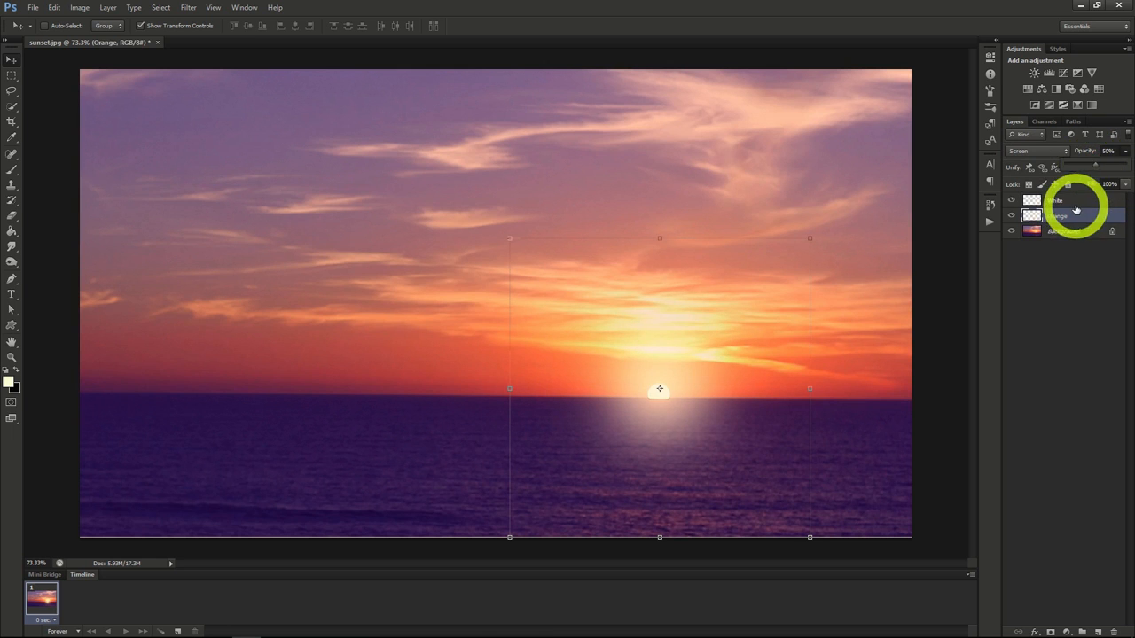
Reduce the White layer's fill to 20%
{"action": "left_click", "coordinate": [1073, 204]}
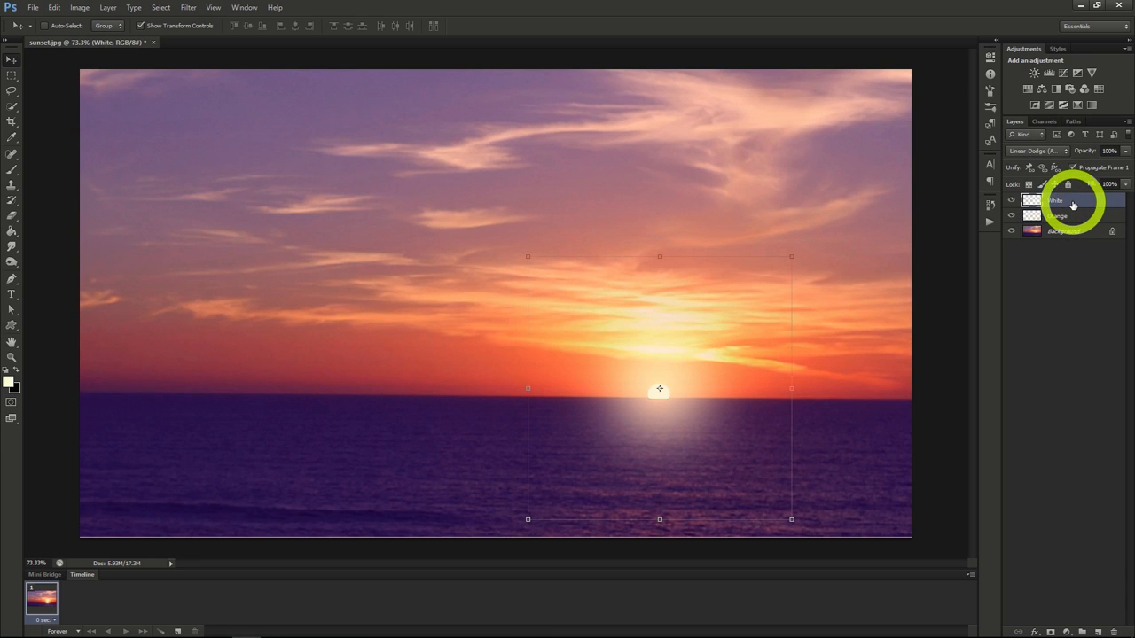
{"action": "left_click", "coordinate": [1123, 184]}
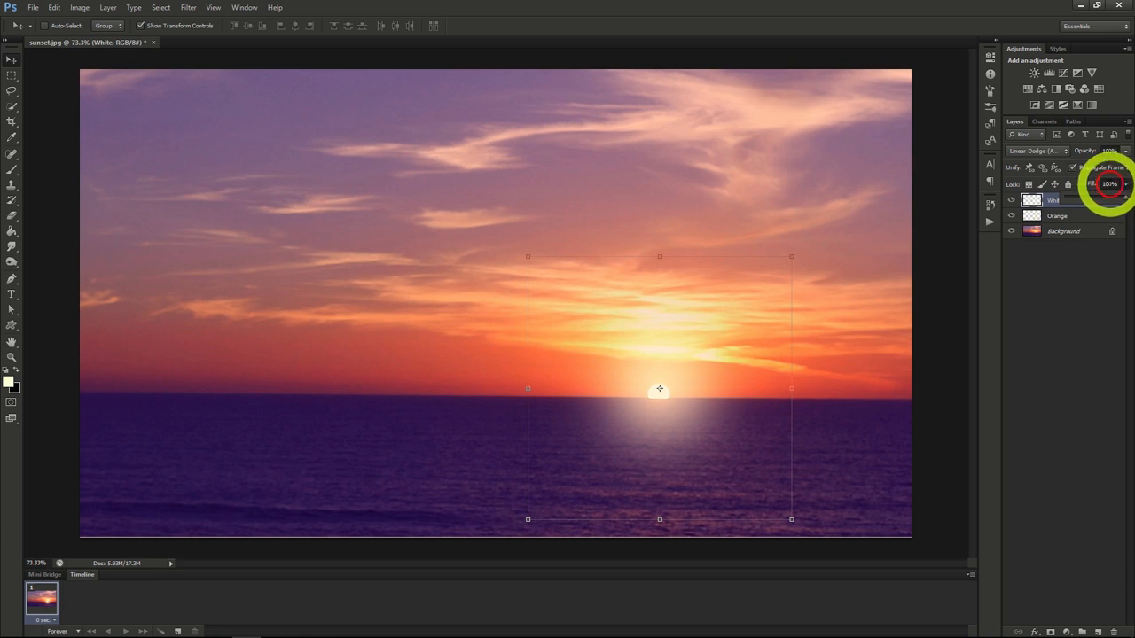
{"action": "left_click_drag", "start_coordinate": [1117, 197], "coordinate": [1078, 204]}
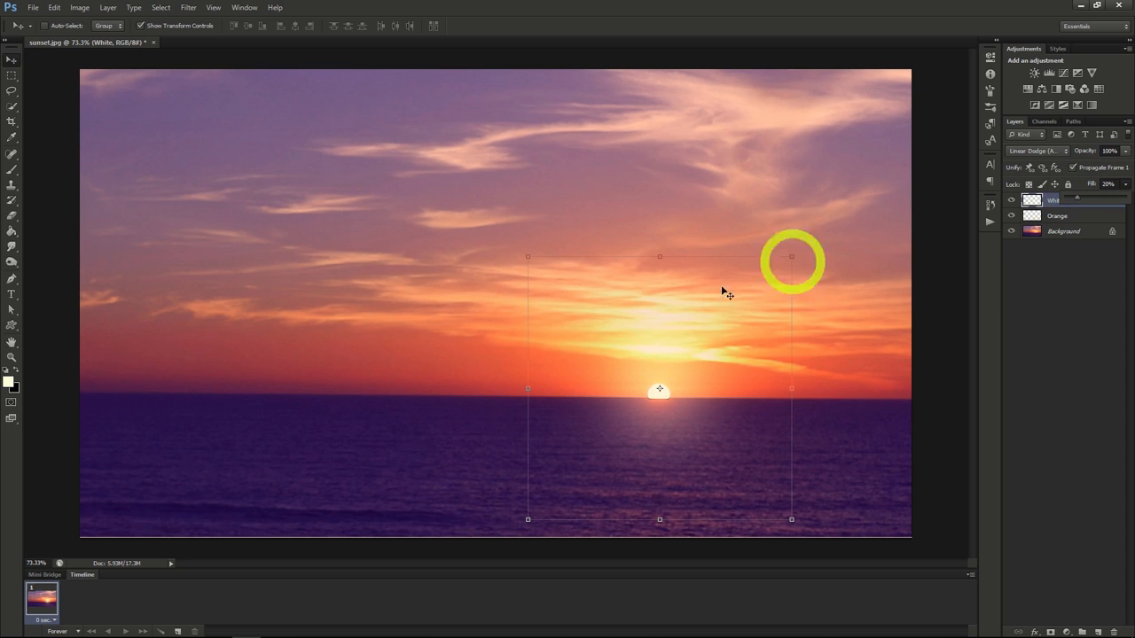